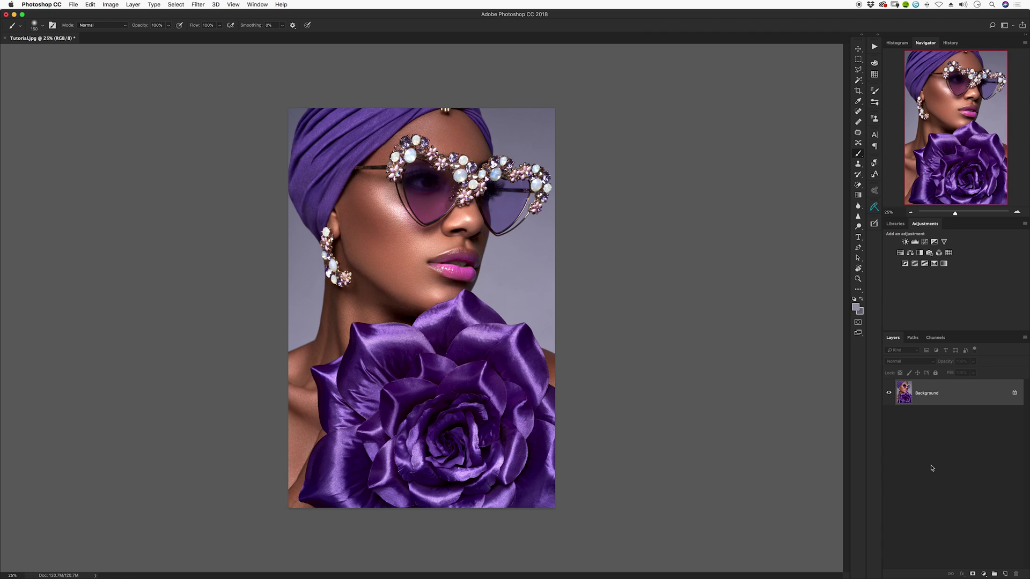
- Duplicate the Background layer onto a new layer, keeping its default name
key("super+j")
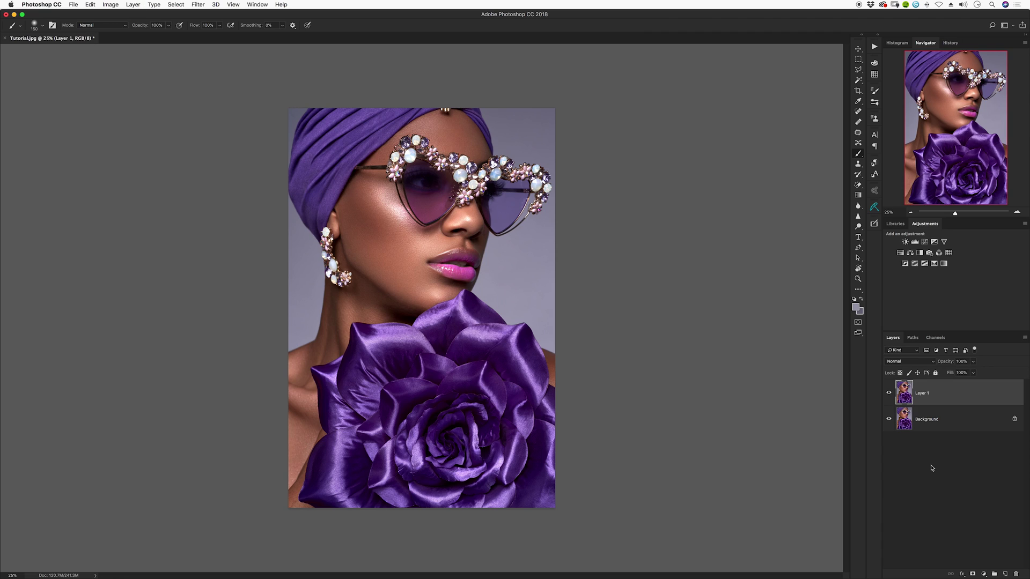
double_click(926, 395)
key("Return")
- Start a Color Range selection and add samples of the grey backdrop at several places on both sides of the model
left_click(176, 4)
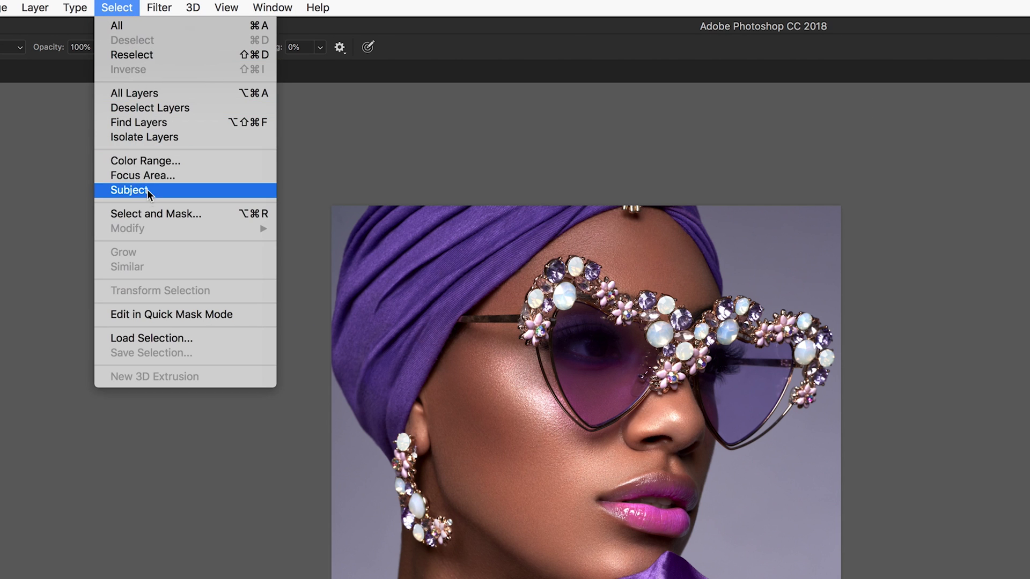
left_click(155, 161)
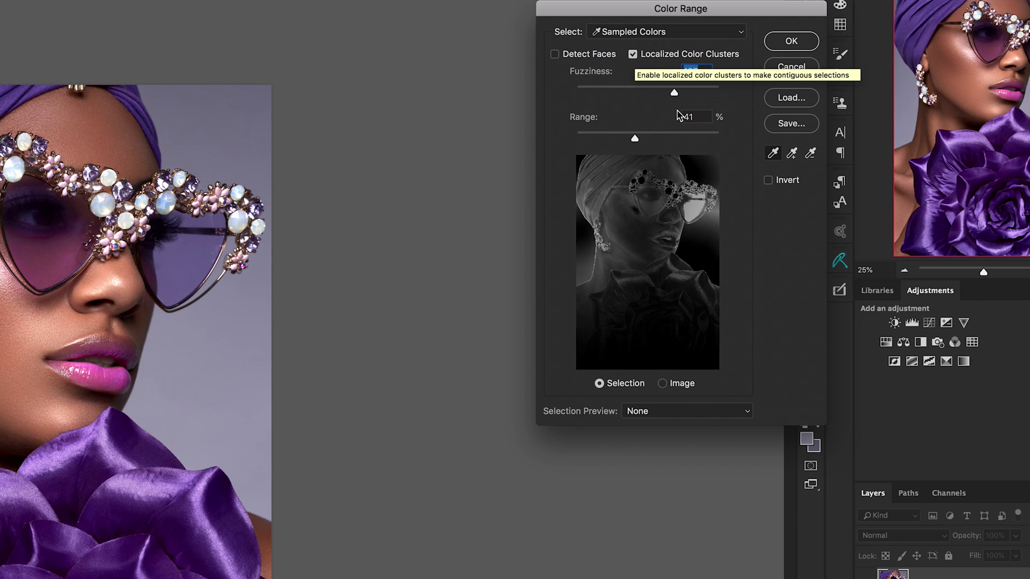
left_click(793, 156)
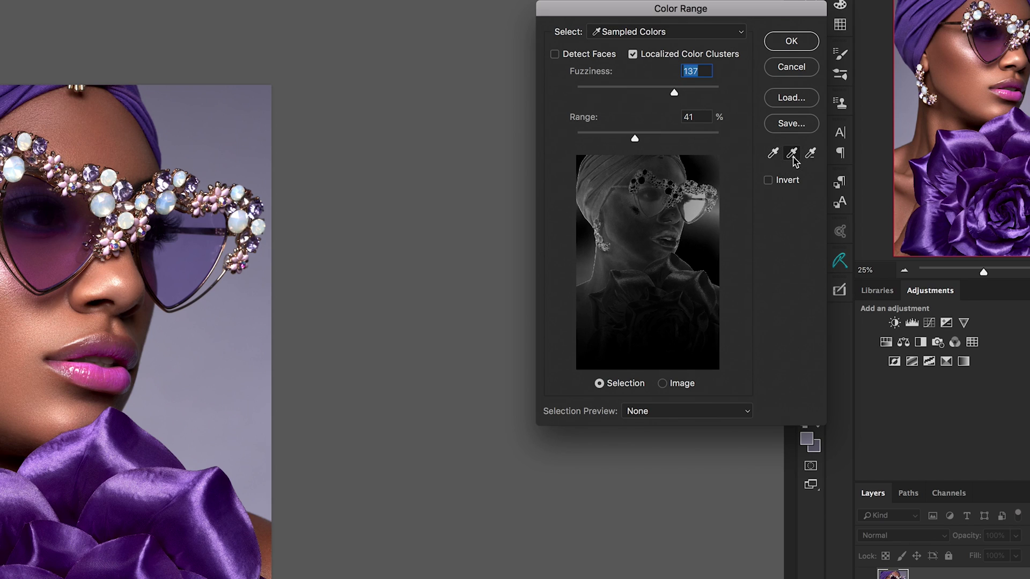
left_click(717, 168)
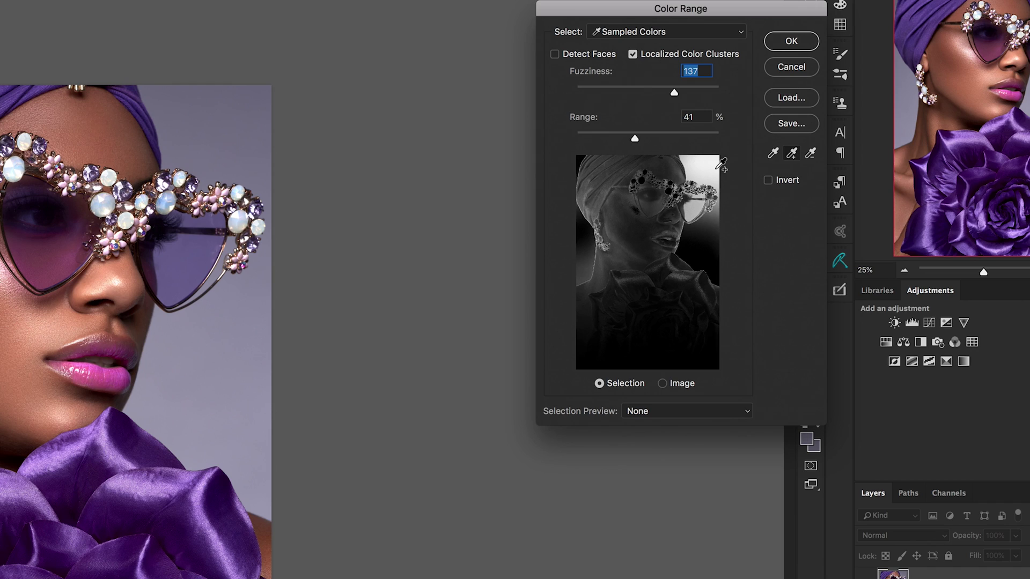
left_click(714, 242)
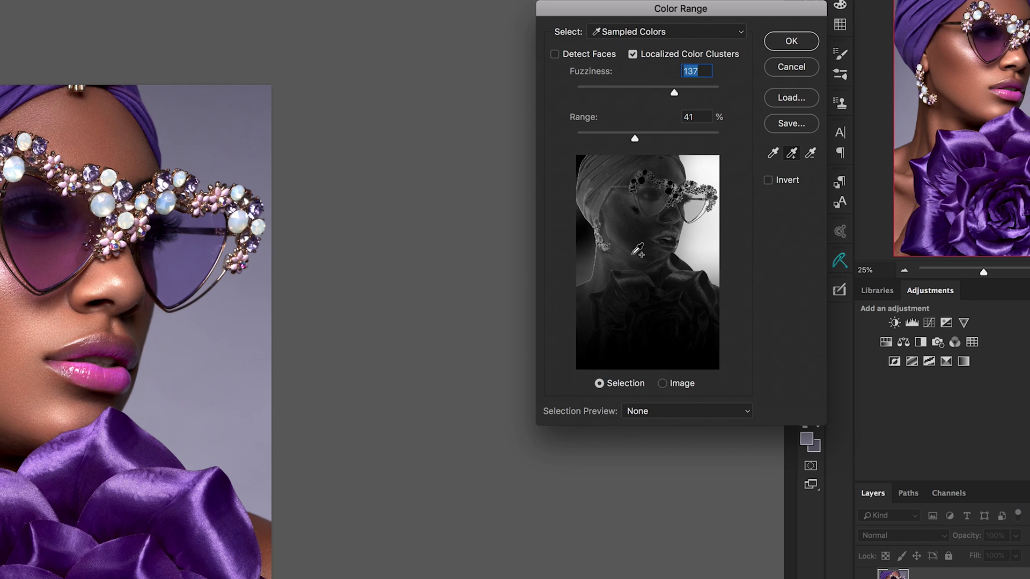
left_click(587, 263)
left_click(583, 159)
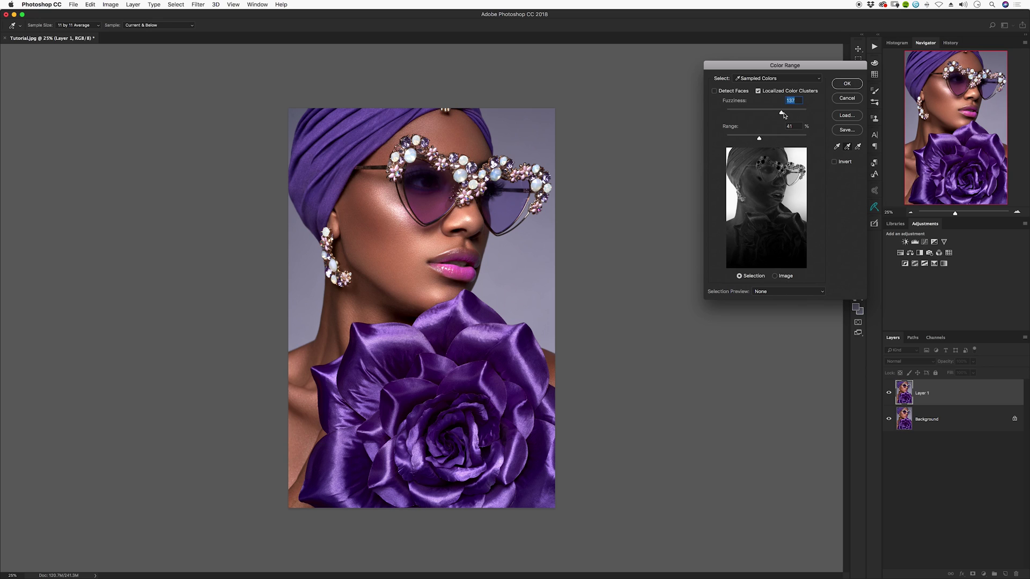
- Set Fuzziness to 62 and Range to 52% and create the backdrop selection
left_click_drag(783, 115, 753, 115)
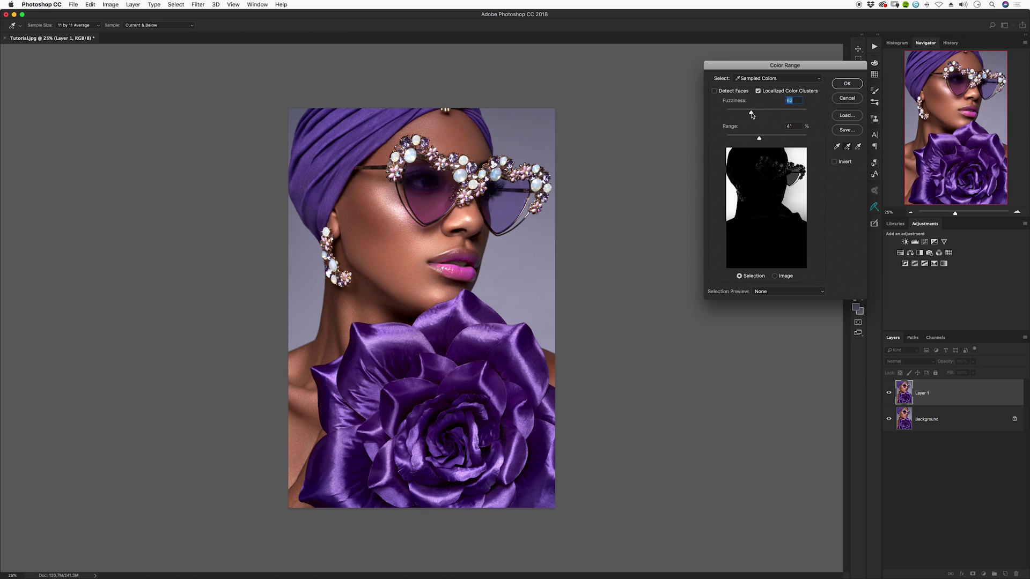
left_click_drag(759, 139, 787, 140)
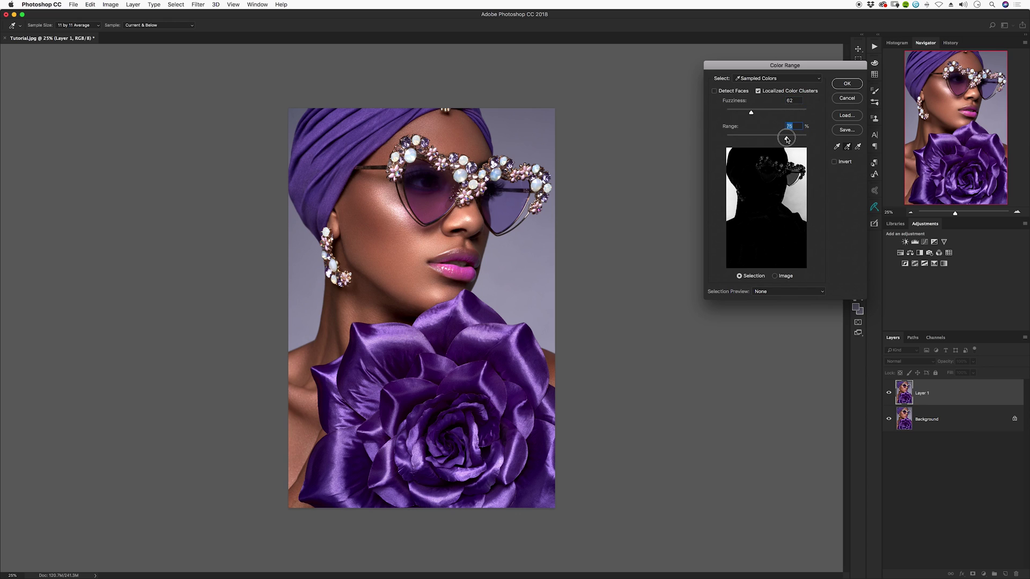
mouse_move(787, 139)
left_mouse_down()
mouse_move(761, 139)
mouse_move(770, 140)
left_mouse_up()
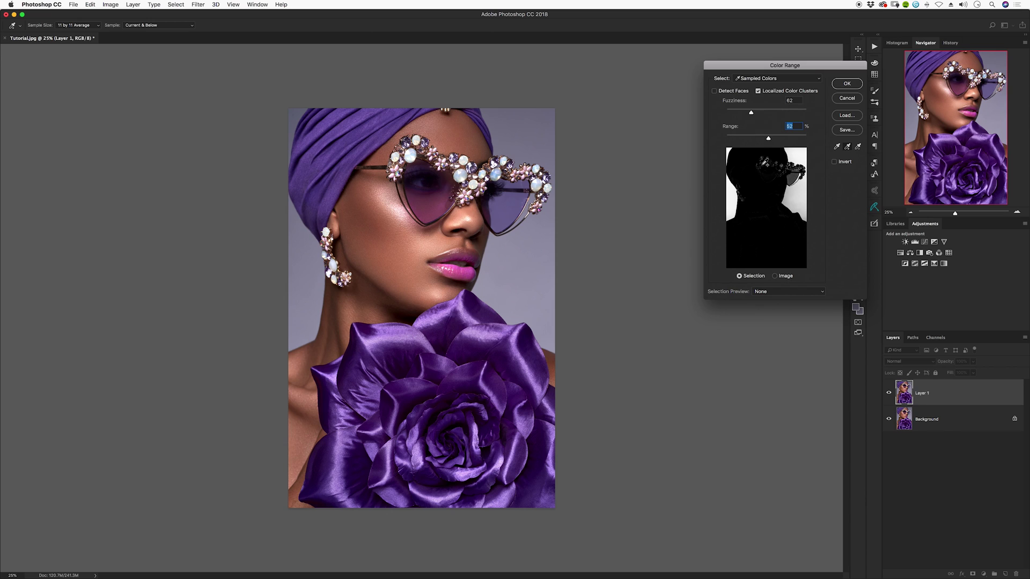
left_click(849, 83)
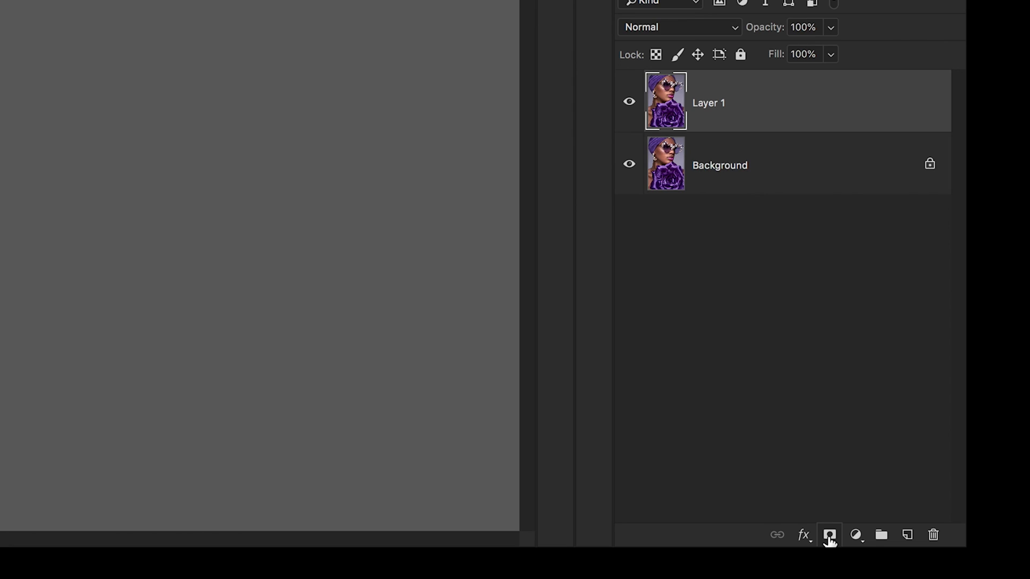
- Turn the selection into a layer mask on the duplicate layer and display the mask alone on the canvas
left_click(830, 536)
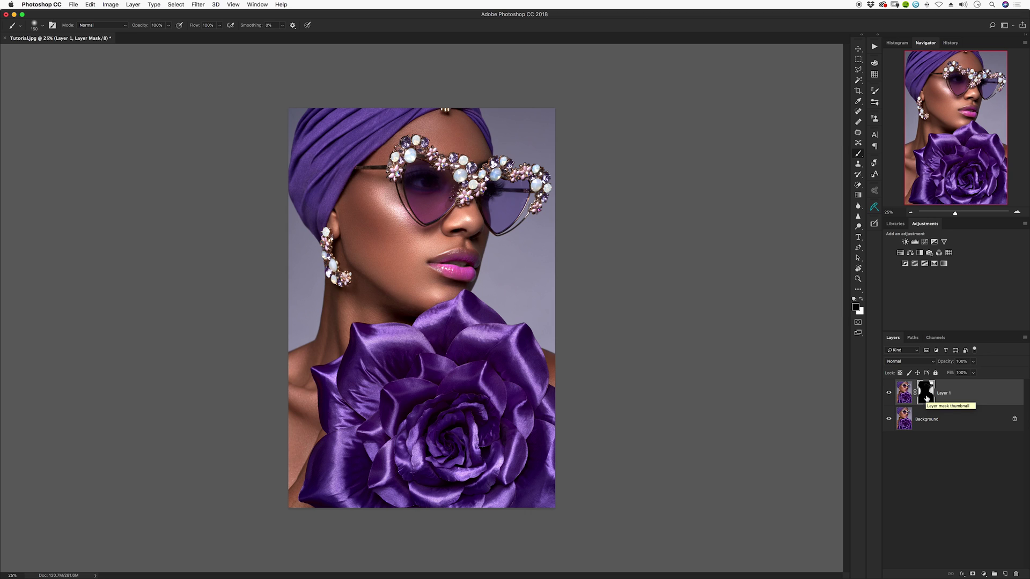
left_click(926, 398, "alt")
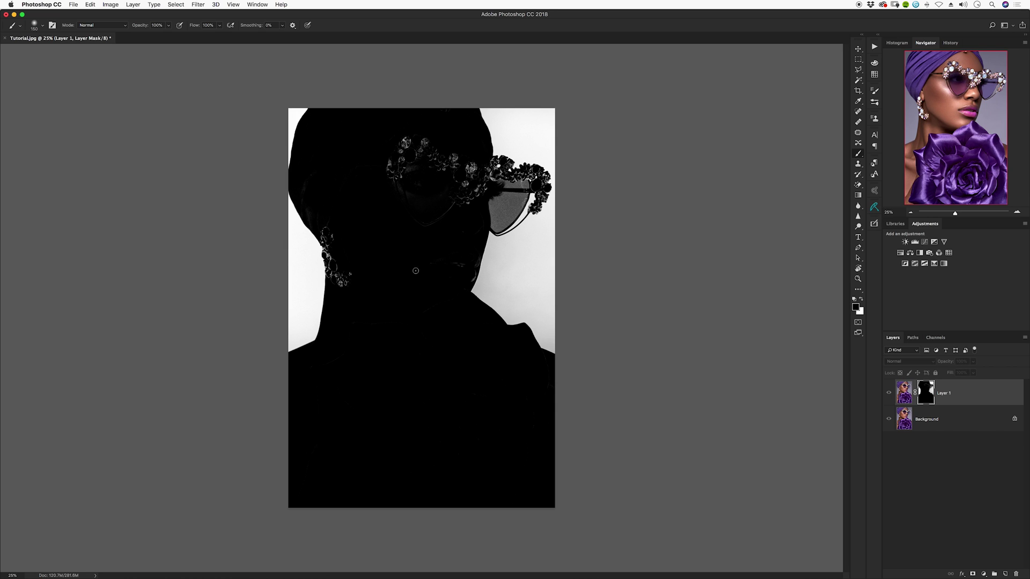
key("bracketright")
key("bracketright")
key("bracketright")
key("bracketright")
key("bracketright")
mouse_move(477, 277)
left_mouse_down()
mouse_move(514, 192)
mouse_move(533, 202)
mouse_move(479, 217)
mouse_move(429, 168)
mouse_move(470, 184)
left_mouse_up()
mouse_move(359, 276)
left_mouse_down()
mouse_move(331, 282)
mouse_move(322, 244)
left_mouse_up()
left_click_drag(474, 232, 517, 274)
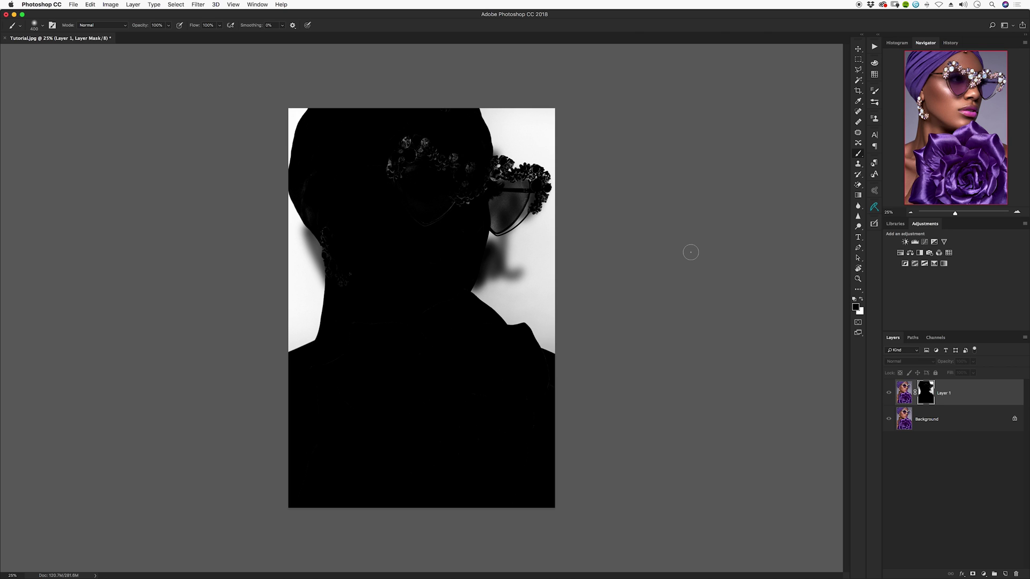
key("super+alt+z")
key("super+alt+z")
key("super+alt+z")
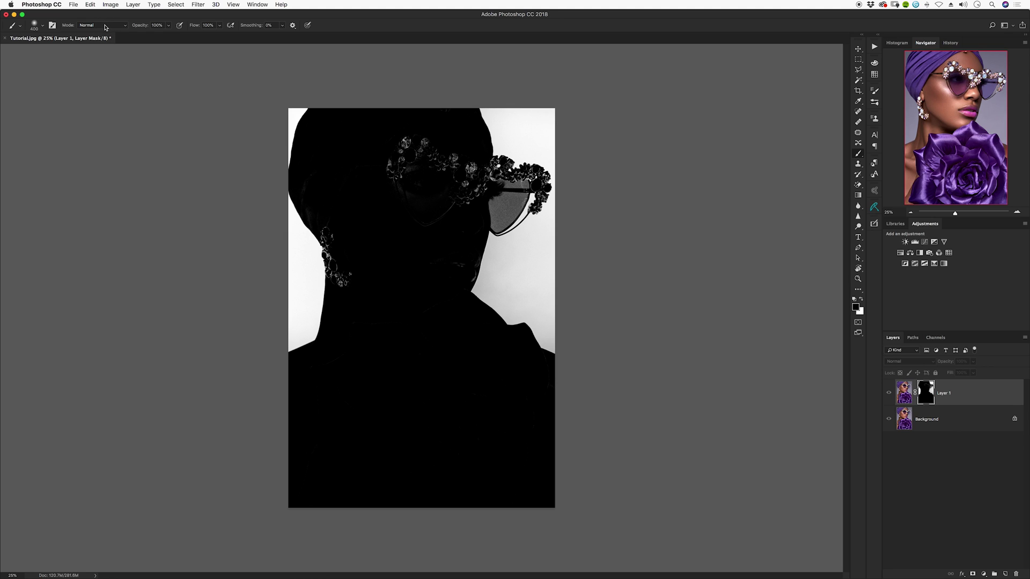
- Set the brush blending mode to Overlay and paint black over the grey areas of the sunglasses in the mask
left_click(107, 27)
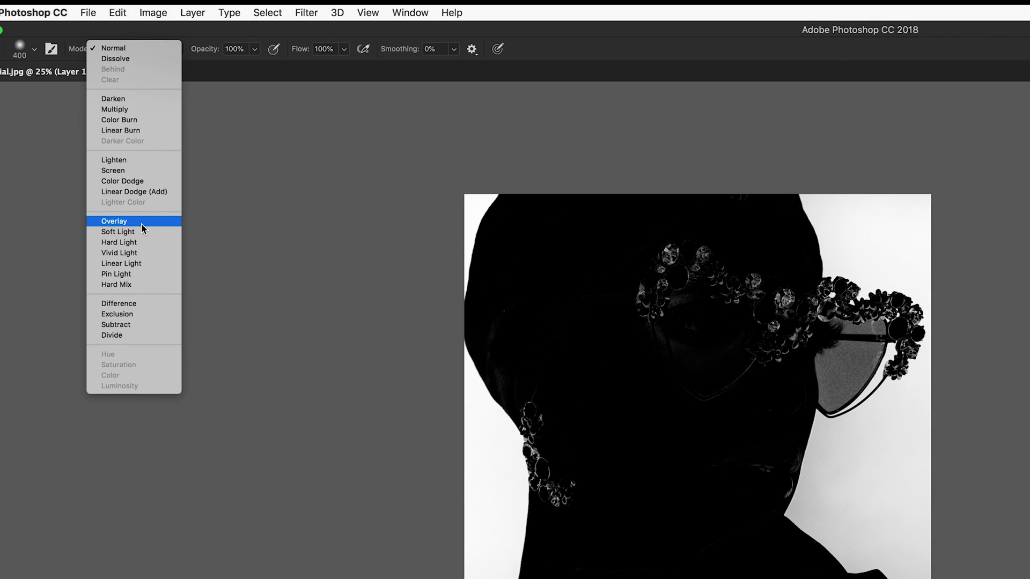
left_click(140, 223)
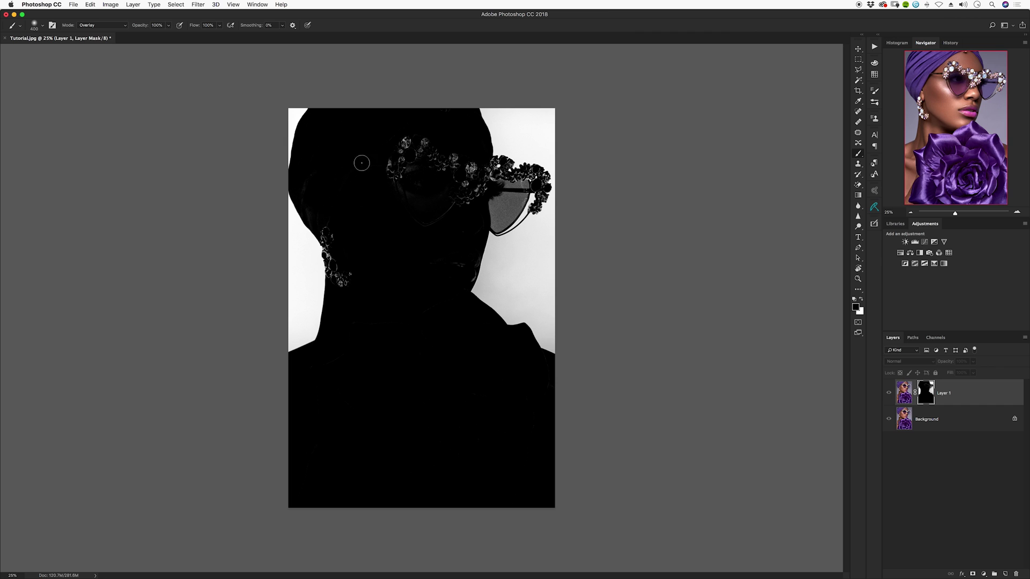
mouse_move(395, 158)
left_mouse_down()
mouse_move(399, 186)
mouse_move(387, 188)
mouse_move(420, 145)
mouse_move(432, 228)
mouse_move(451, 198)
mouse_move(447, 282)
mouse_move(472, 251)
mouse_move(454, 299)
mouse_move(442, 259)
mouse_move(429, 263)
mouse_move(432, 280)
mouse_move(461, 211)
mouse_move(464, 152)
mouse_move(469, 176)
mouse_move(454, 205)
mouse_move(422, 141)
mouse_move(388, 140)
mouse_move(389, 171)
mouse_move(410, 122)
mouse_move(458, 207)
mouse_move(460, 189)
mouse_move(440, 208)
mouse_move(472, 185)
mouse_move(472, 207)
mouse_move(509, 183)
mouse_move(499, 228)
mouse_move(517, 190)
mouse_move(509, 185)
mouse_move(495, 220)
mouse_move(478, 186)
mouse_move(500, 168)
mouse_move(487, 171)
mouse_move(542, 182)
mouse_move(515, 166)
left_mouse_up()
key("bracketright")
key("bracketright")
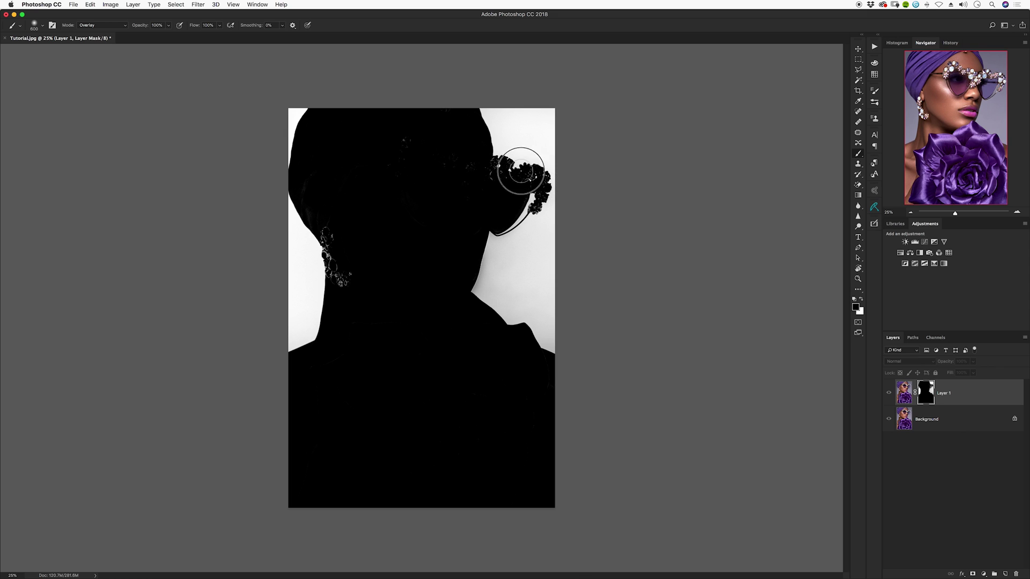
- Paint black over the grey earring details in the mask, using a smaller Overlay brush near the backdrop edge
left_click_drag(332, 245, 347, 278)
key("bracketleft")
key("bracketleft")
key("bracketleft")
key("bracketleft")
key("bracketleft")
key("bracketleft")
key("bracketleft")
mouse_move(329, 238)
left_mouse_down()
mouse_move(361, 281)
mouse_move(304, 201)
mouse_move(304, 166)
mouse_move(312, 189)
mouse_move(352, 174)
left_mouse_up()
key("bracketright")
key("bracketright")
key("bracketright")
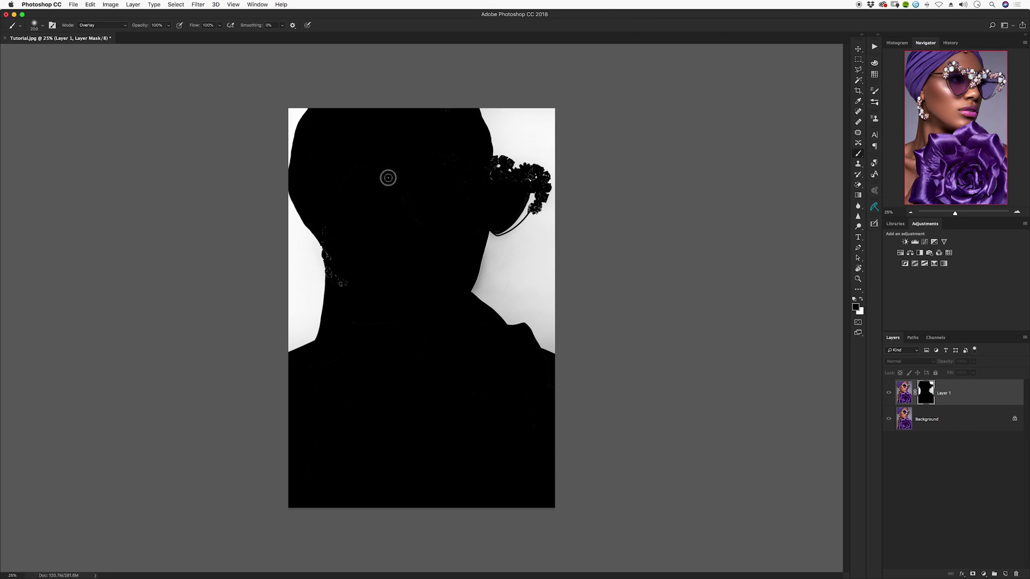
key("bracketright")
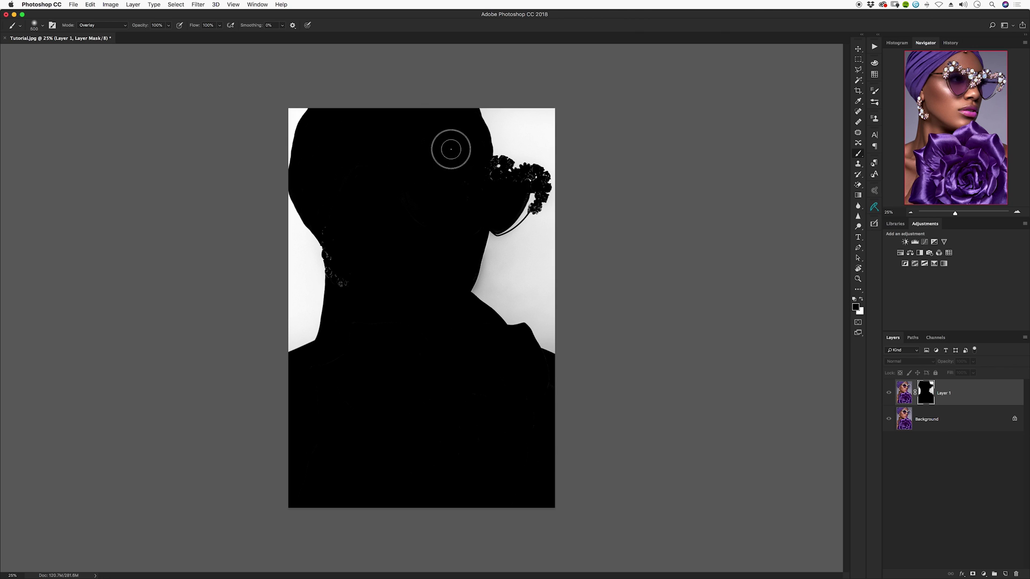
- Resize the brush up to 1000 px and blacken leftover grey specks inside the model's silhouette on the mask
key("bracketleft")
key("bracketleft")
key("bracketright")
key("bracketright")
key("bracketright")
key("bracketright")
key("bracketright")
key("bracketright")
key("bracketright")
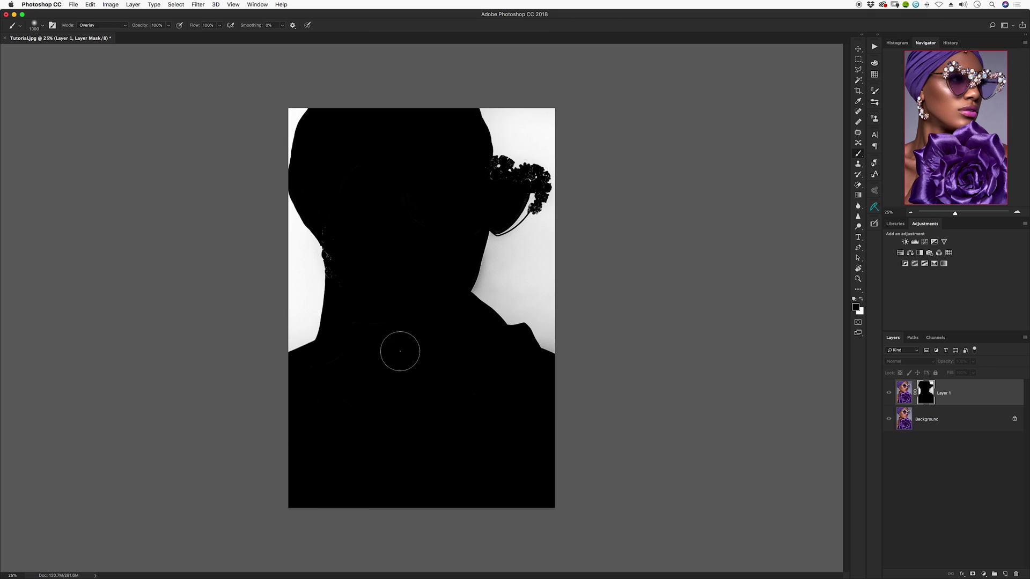
- Blacken the remaining specks around the earring with a smaller brush and return from the mask to the normal image view
key("bracketleft")
key("bracketleft")
key("bracketleft")
key("bracketleft")
key("bracketleft")
key("bracketleft")
key("bracketleft")
key("bracketleft")
mouse_move(317, 223)
left_mouse_down()
mouse_move(337, 288)
mouse_move(322, 217)
mouse_move(332, 281)
mouse_move(344, 238)
mouse_move(364, 267)
left_mouse_up()
key("bracketright")
key("bracketright")
key("bracketright")
key("bracketright")
key("bracketright")
key("bracketright")
left_click(925, 398, "alt")
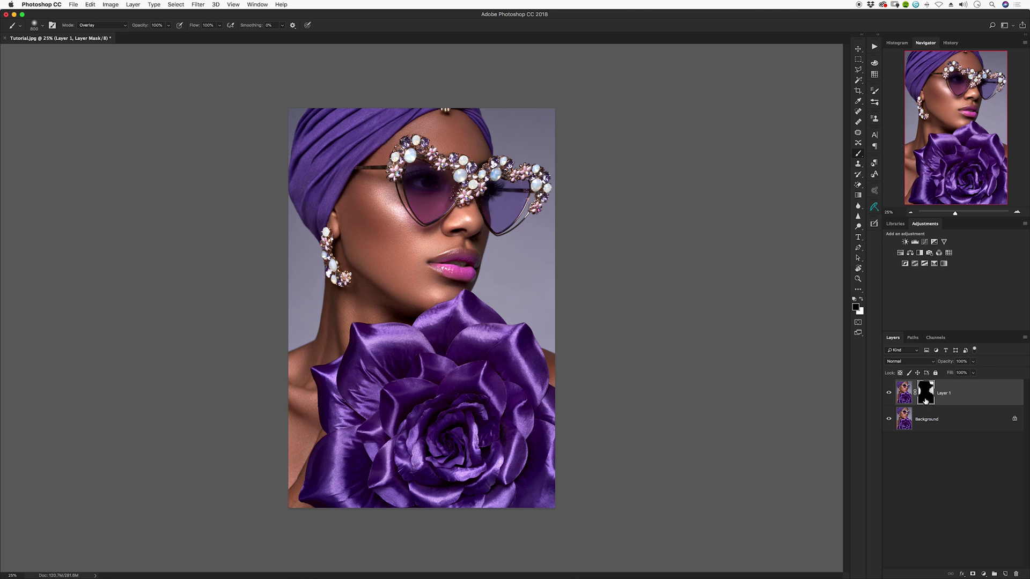
- Add a Curves adjustment layer above the masked layer and clip it to that layer
left_click(905, 395)
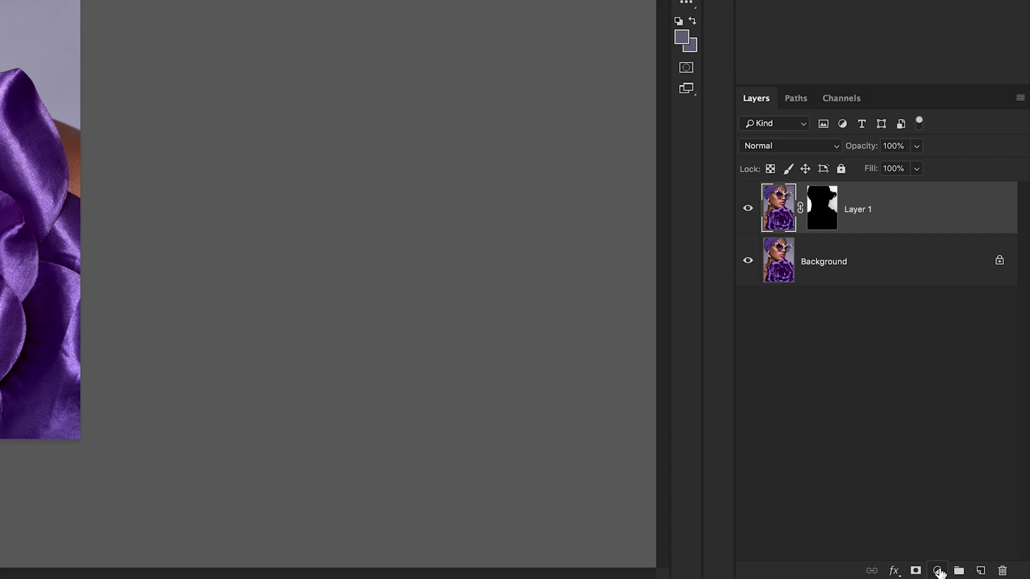
left_click(938, 571)
left_click(946, 345)
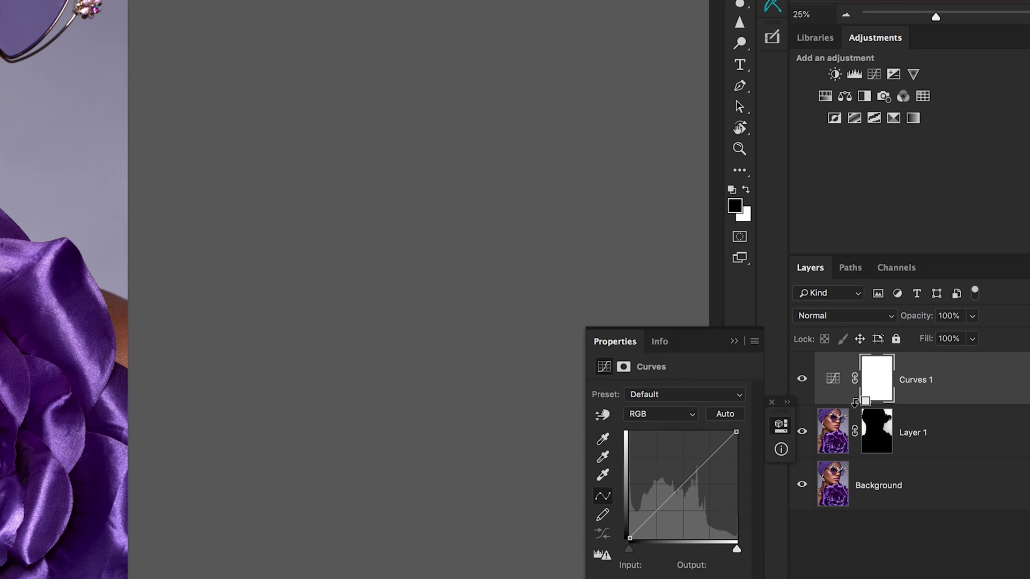
left_click(855, 402, "alt")
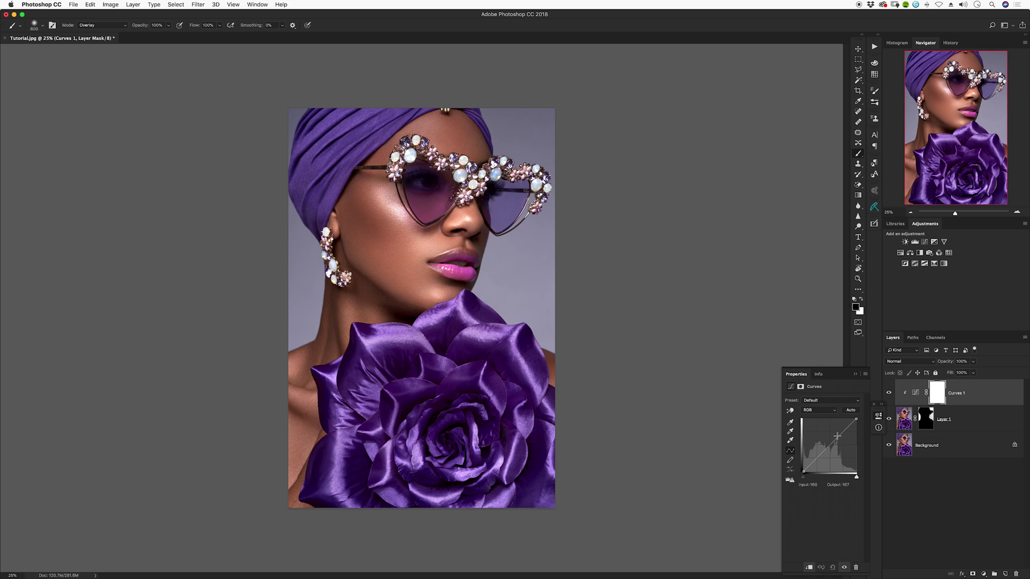
- Raise the Red channel curve at its midtones to input 115, output 152
left_click(828, 413)
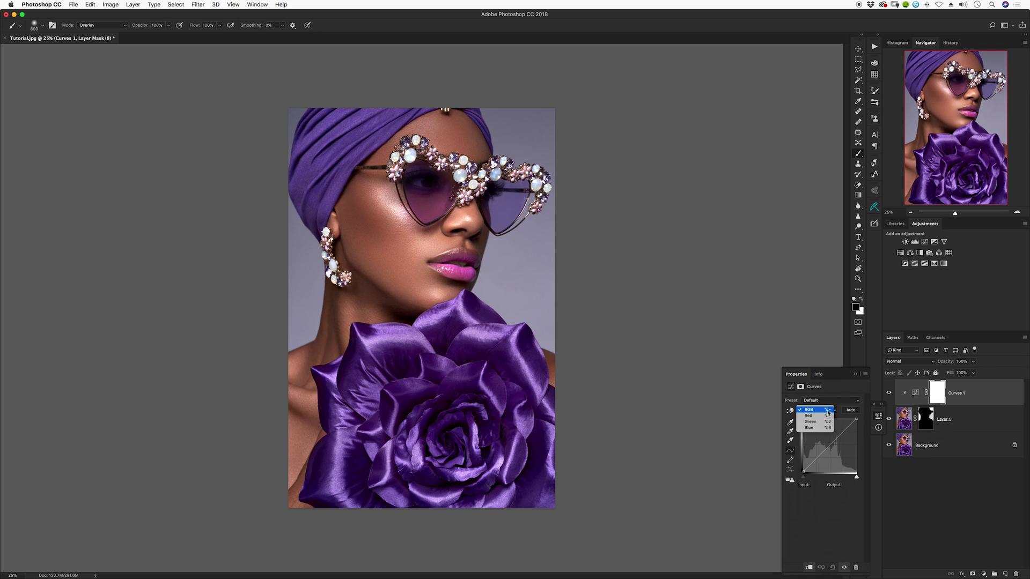
left_click(825, 416)
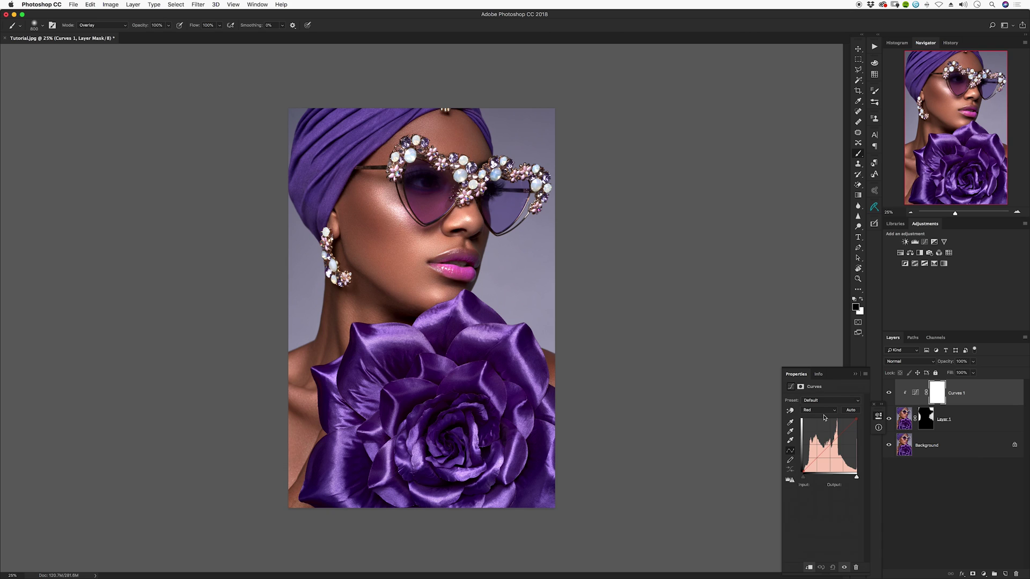
left_click(828, 444)
left_click_drag(831, 449, 828, 442)
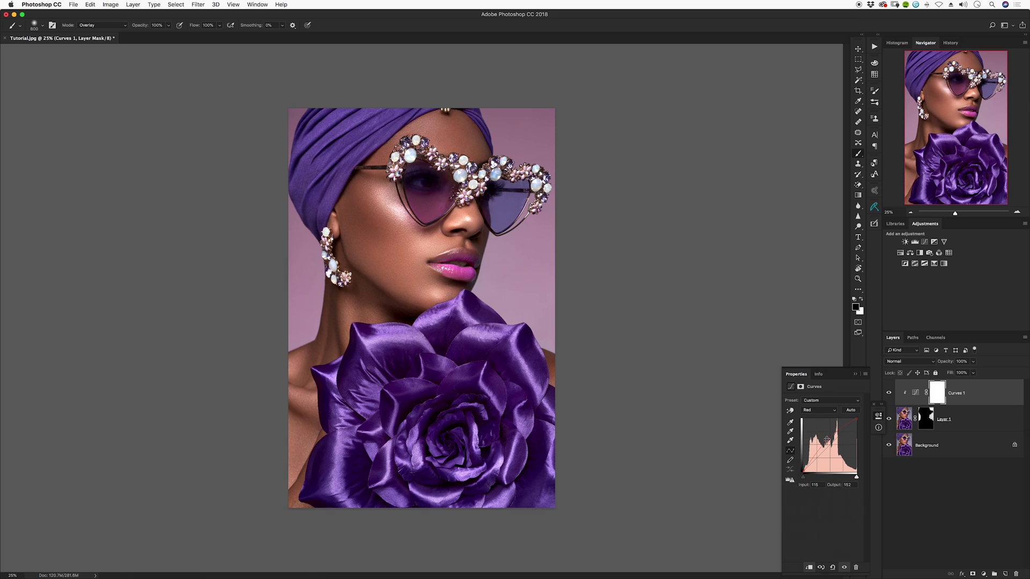
- Lower the Green channel curve at its midtones to input 138, output about 109
left_click(829, 410)
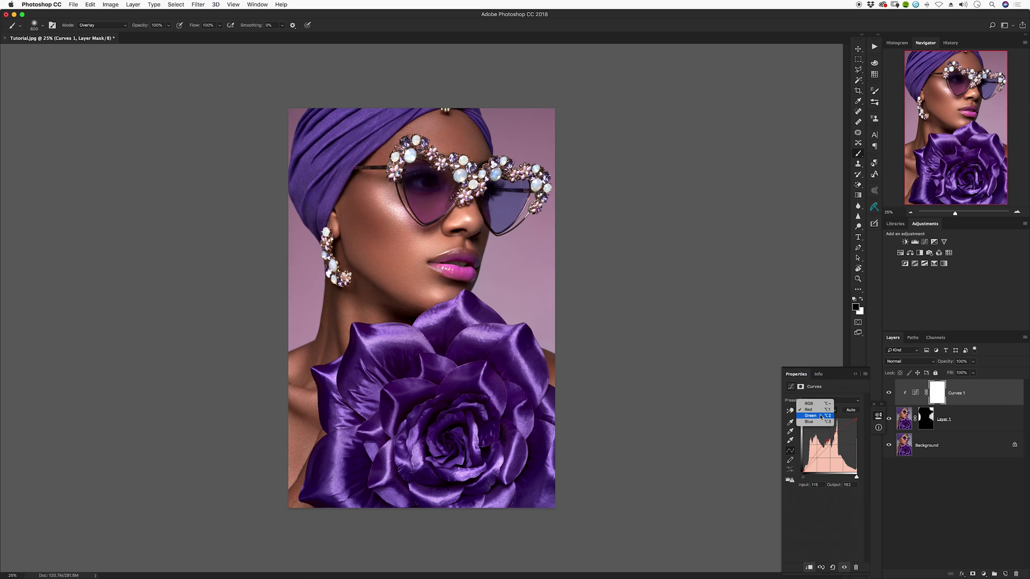
left_click(820, 417)
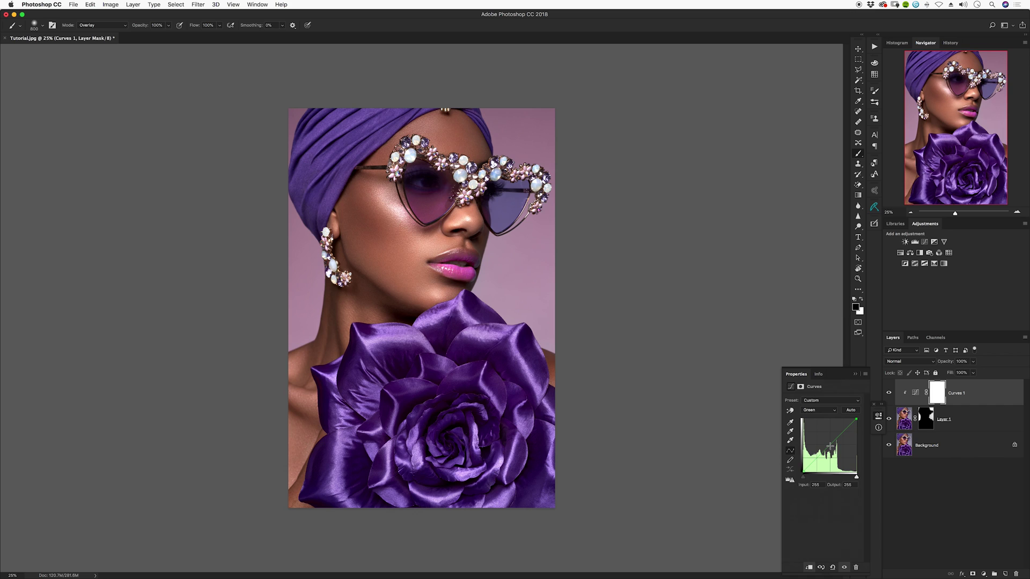
left_click_drag(830, 445, 832, 450)
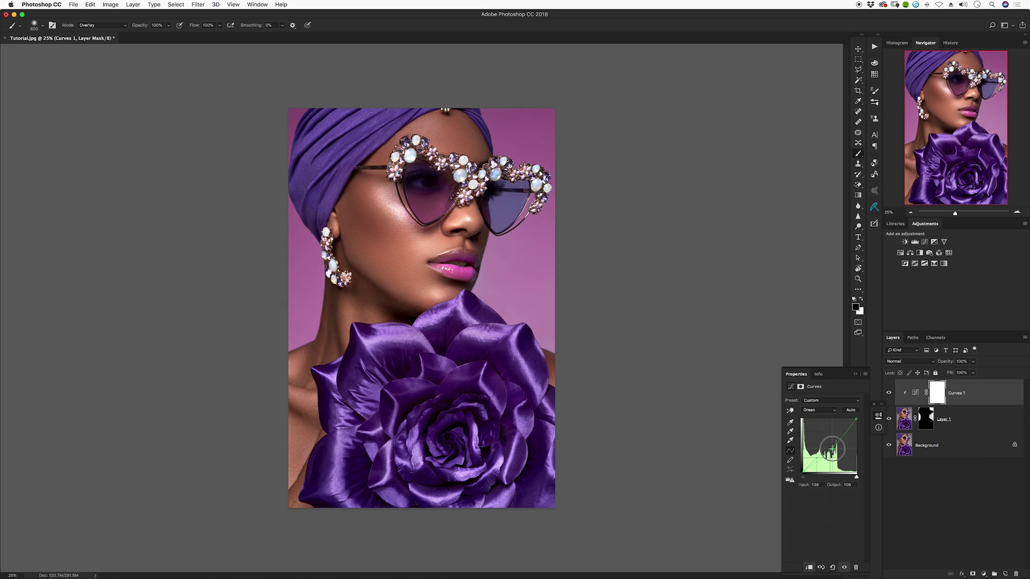
- Raise the Blue channel curve at its midtones to input 119, output 144
left_click(825, 411)
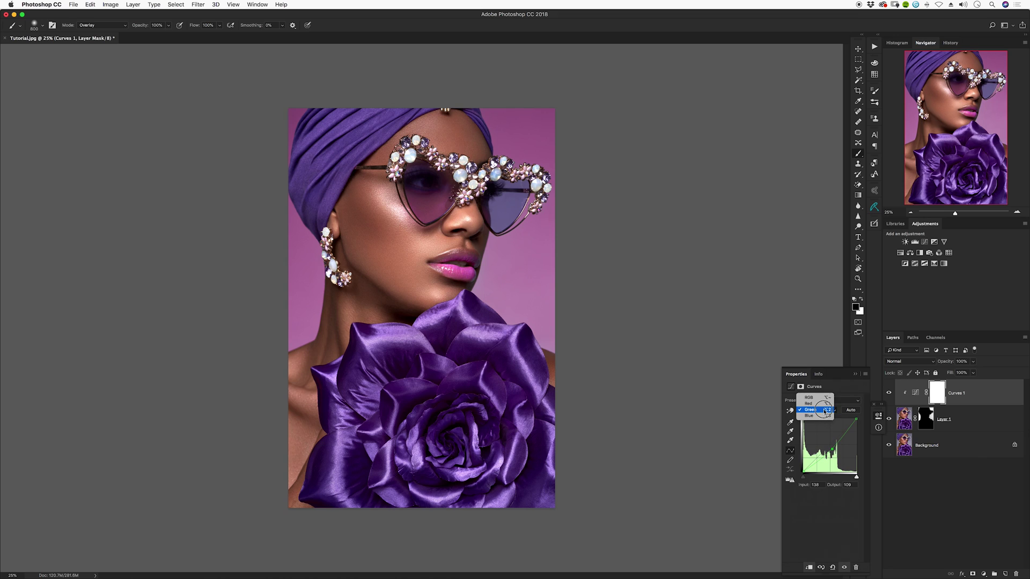
left_click(810, 415)
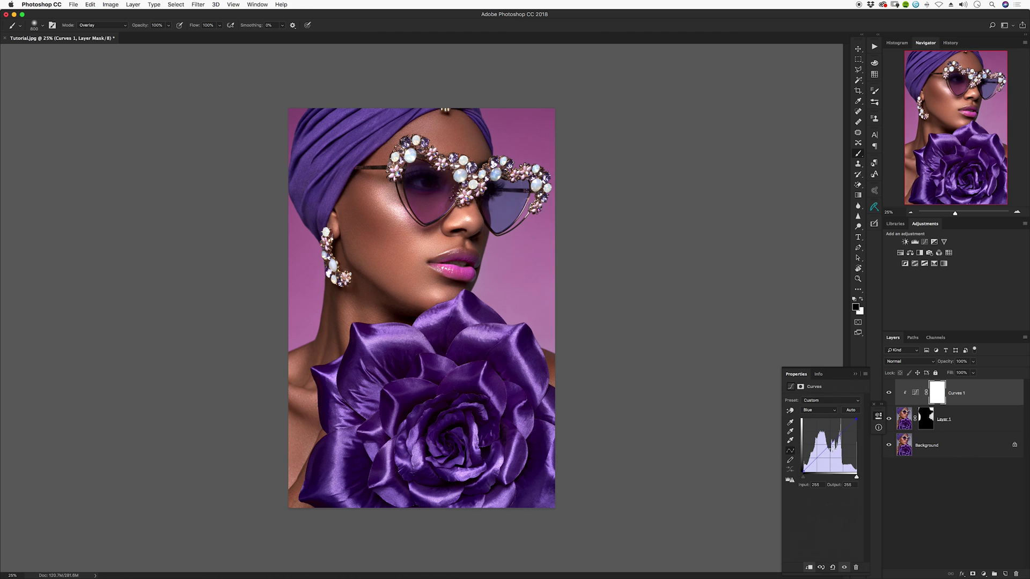
left_click(829, 446)
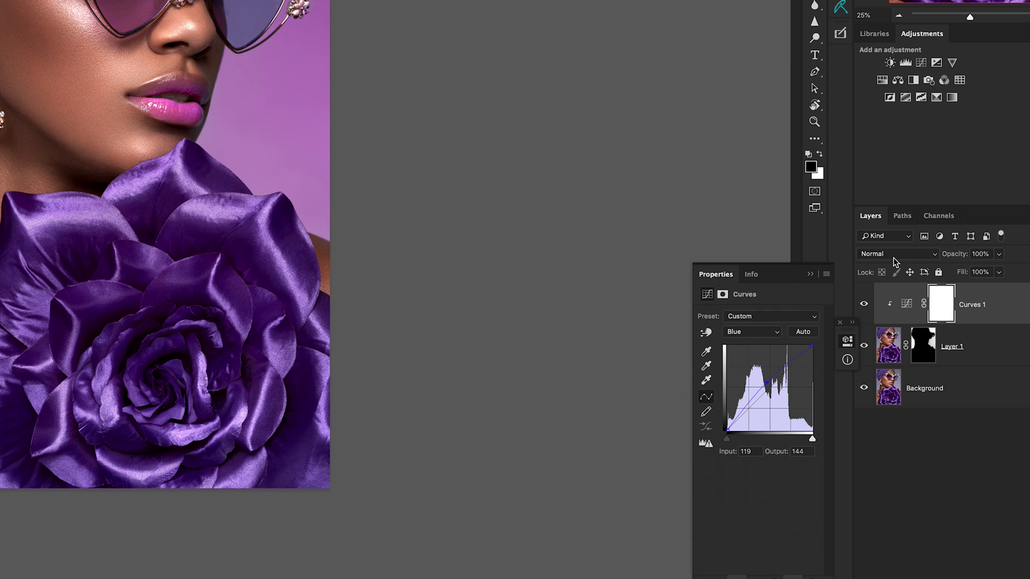
- Set the Curves layer's blending mode to Soft Light and toggle its visibility to compare the backdrop before and after
left_click(907, 363)
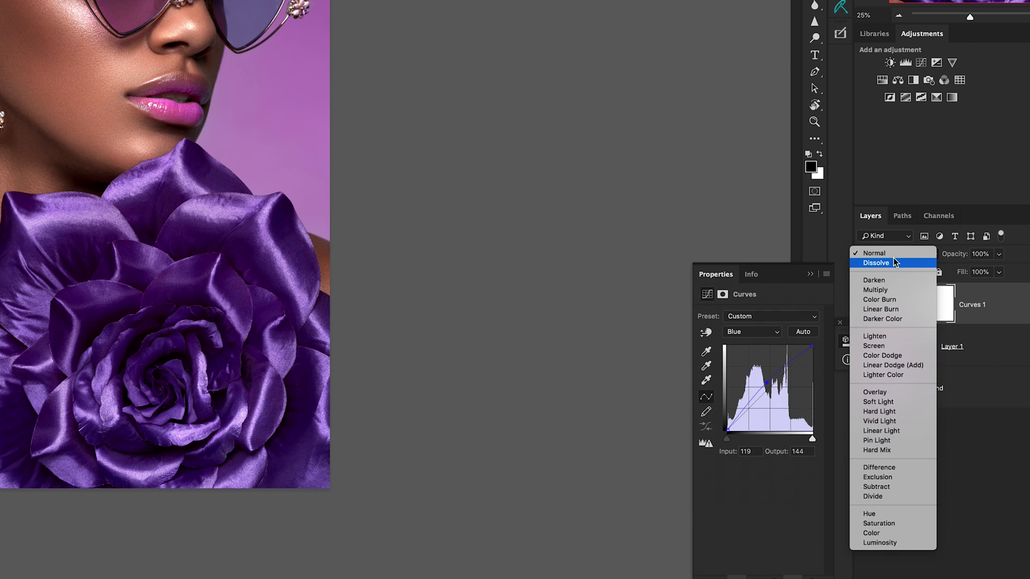
left_click(903, 401)
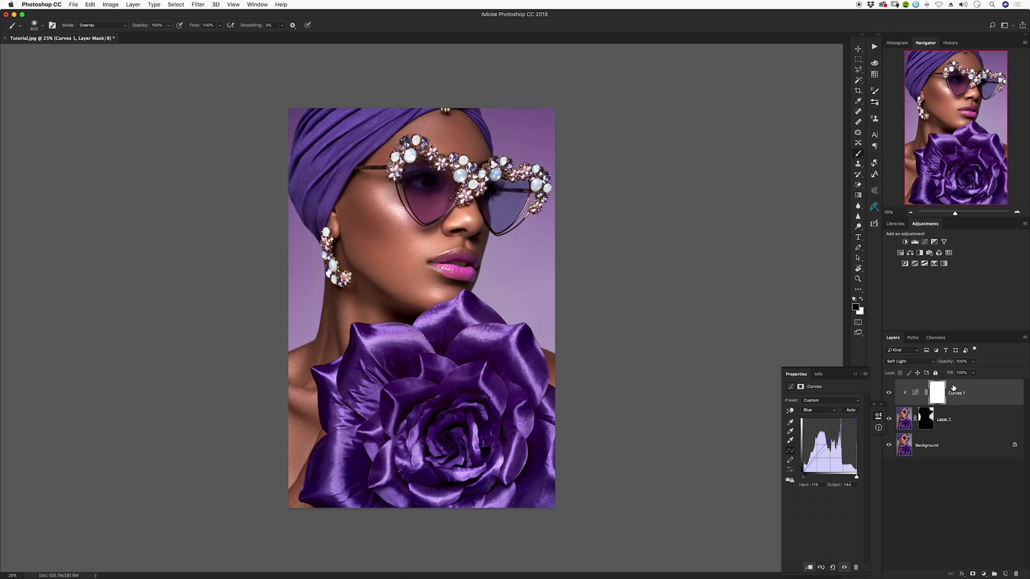
left_click(889, 393)
left_click(888, 394)
left_click(889, 393)
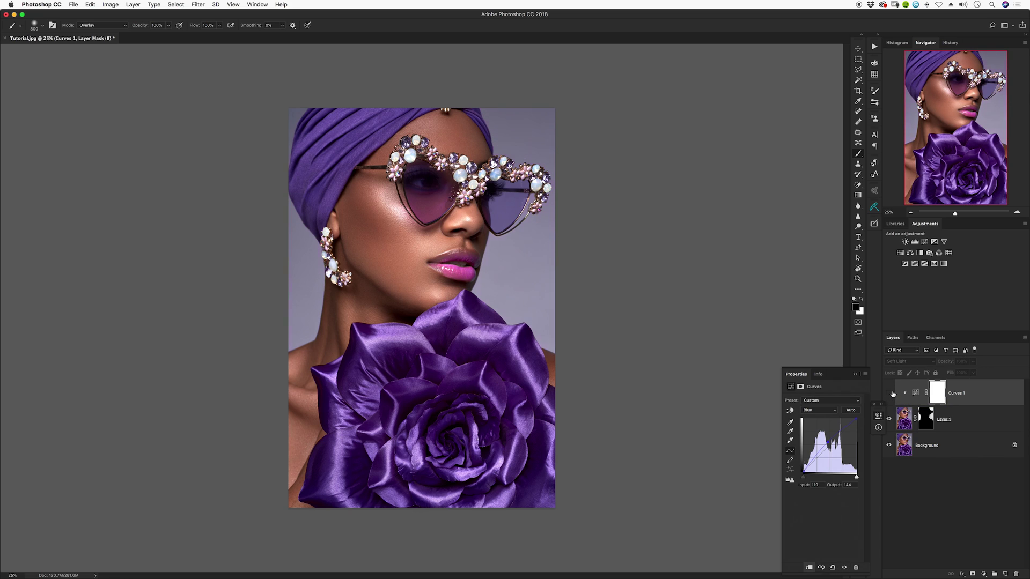
left_click(889, 394)
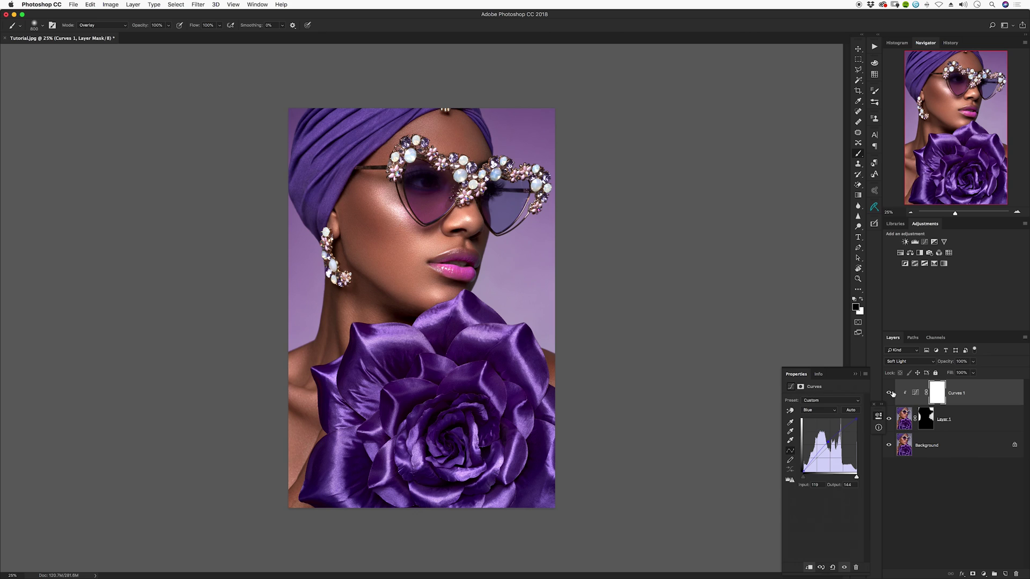